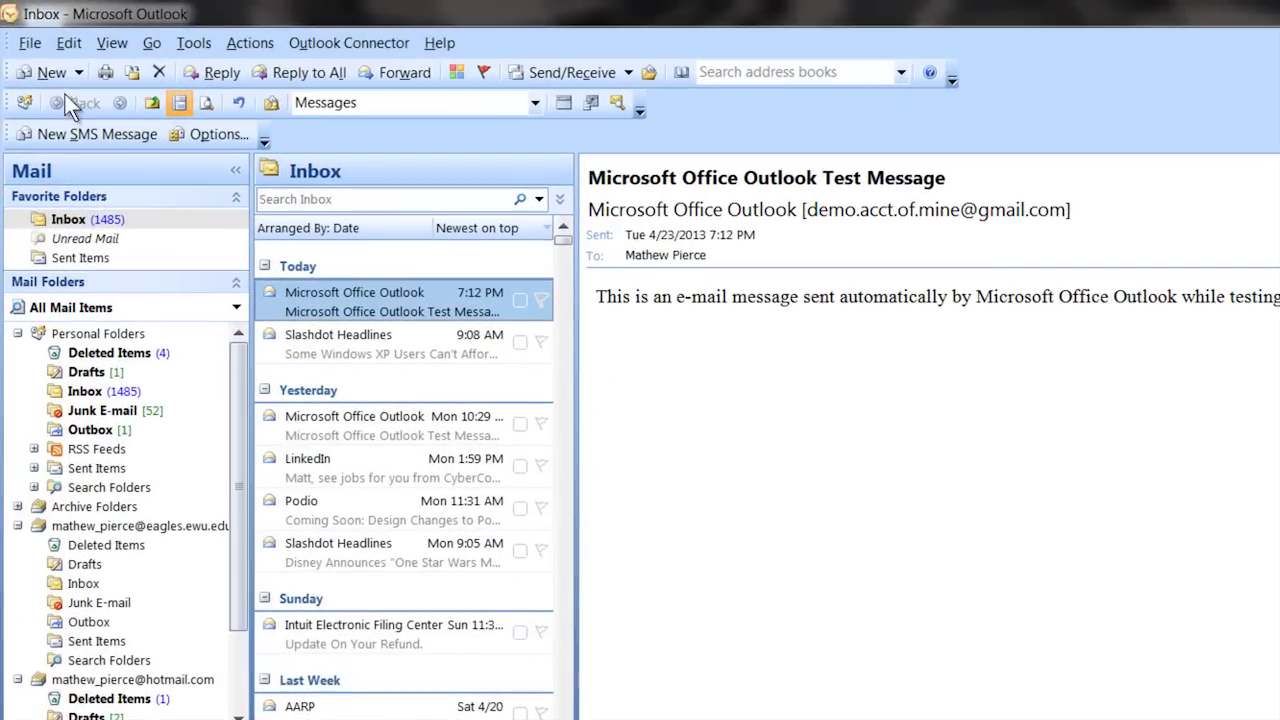
Step: Start a new message with subject 'Out of office notice' and move to the body
{"action": "left_click", "coordinate": [52, 74]}
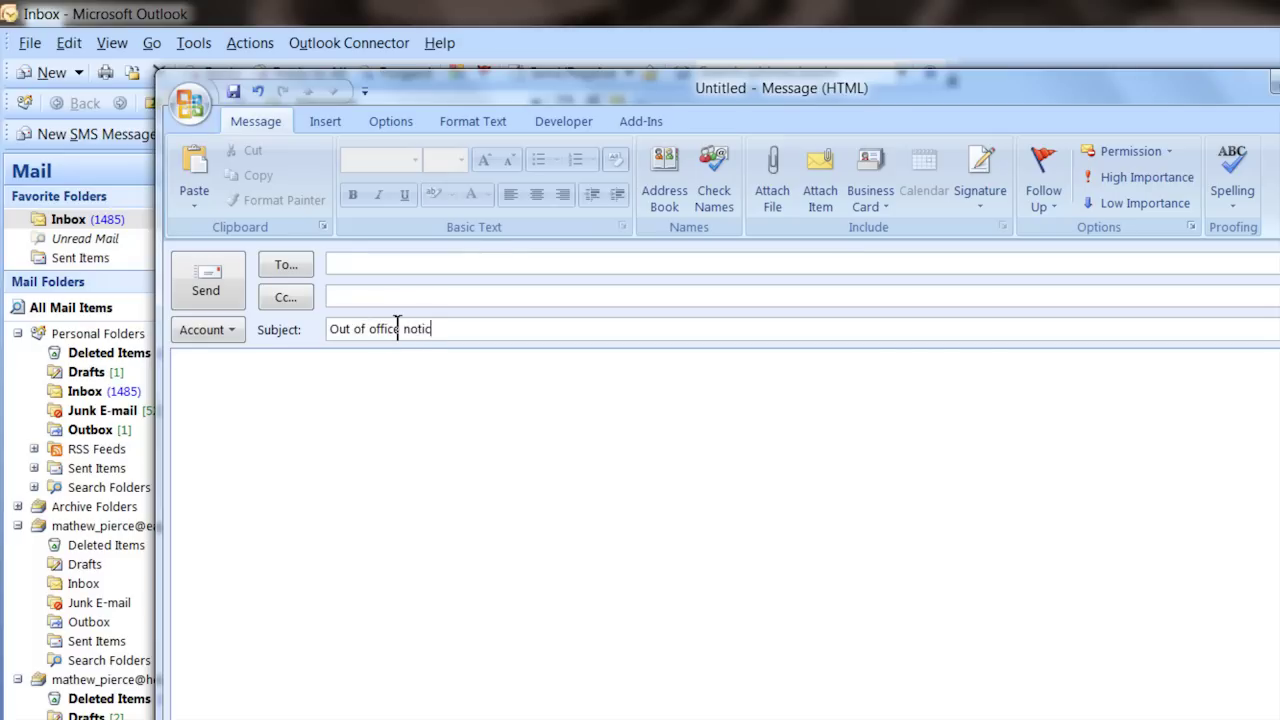
{"action": "type", "text": "e"}
{"action": "key", "text": "Tab"}
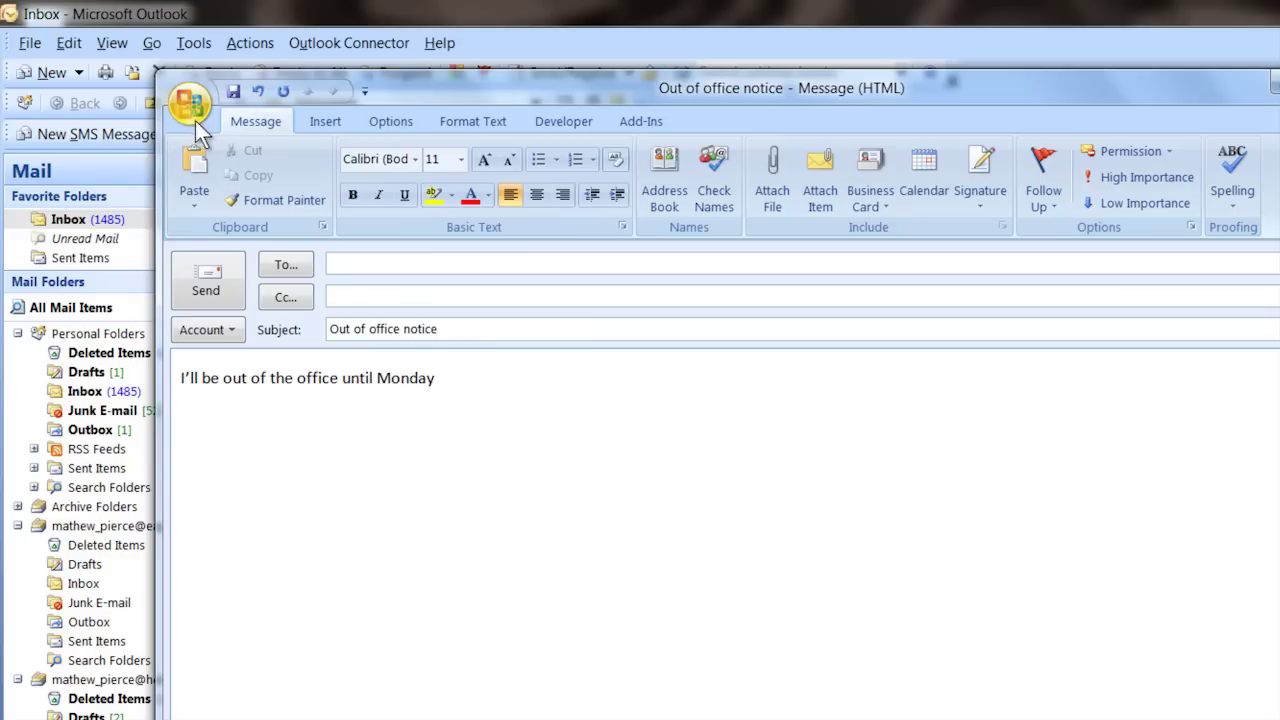
Step: Save the message as Outlook Template 'Out of office notice.oft', replacing the existing file
{"action": "left_click", "coordinate": [195, 112]}
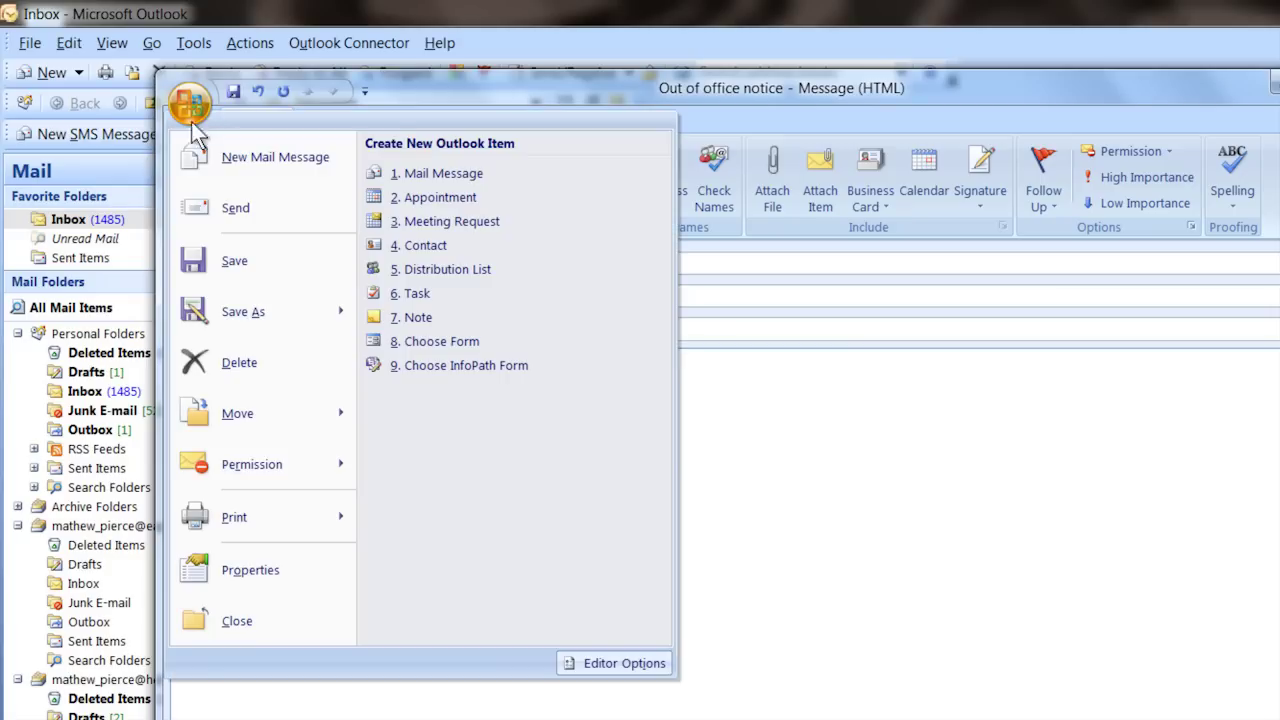
{"action": "mouse_move", "coordinate": [228, 305]}
{"action": "left_click", "coordinate": [436, 212]}
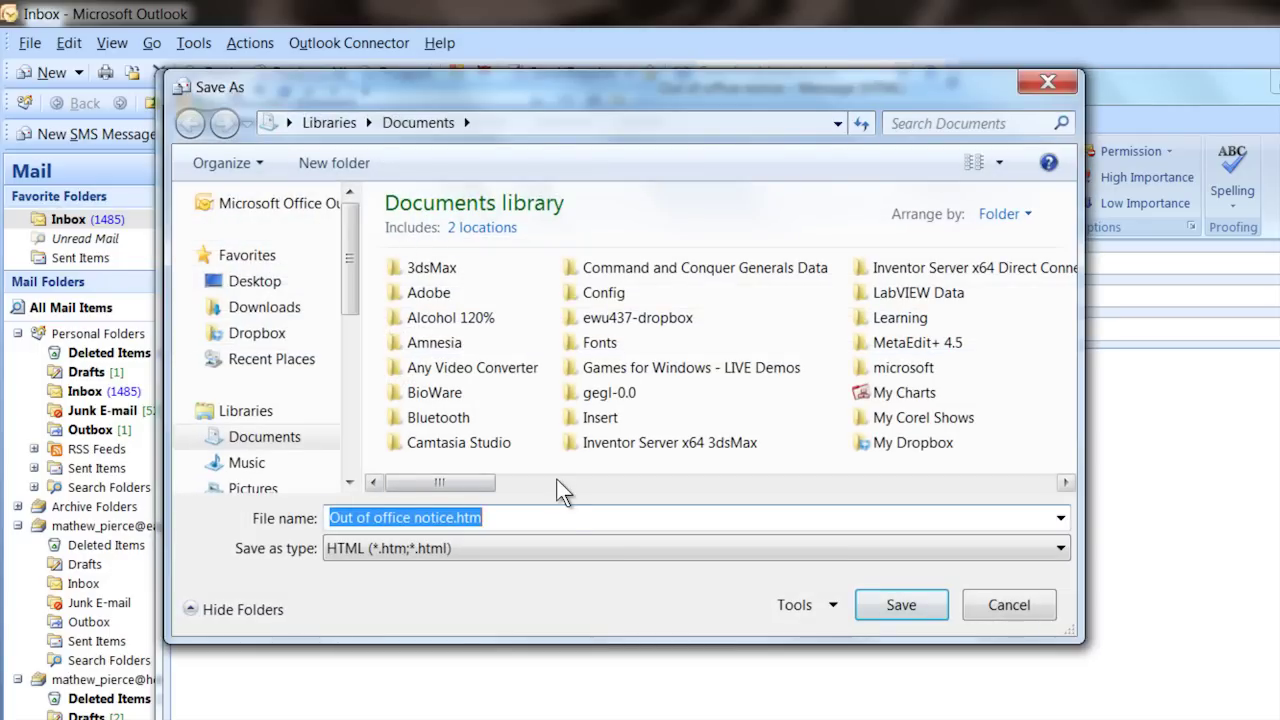
{"action": "left_click", "coordinate": [1058, 549]}
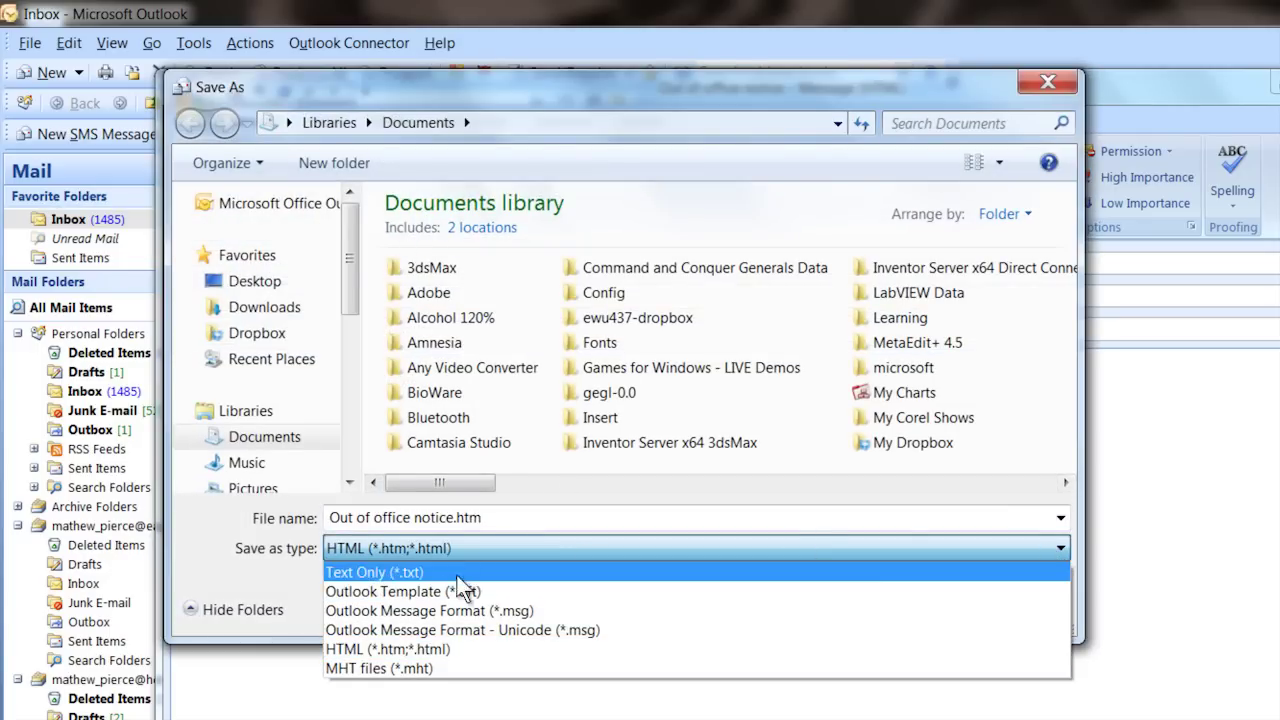
{"action": "left_click", "coordinate": [428, 590]}
{"action": "left_click", "coordinate": [484, 512]}
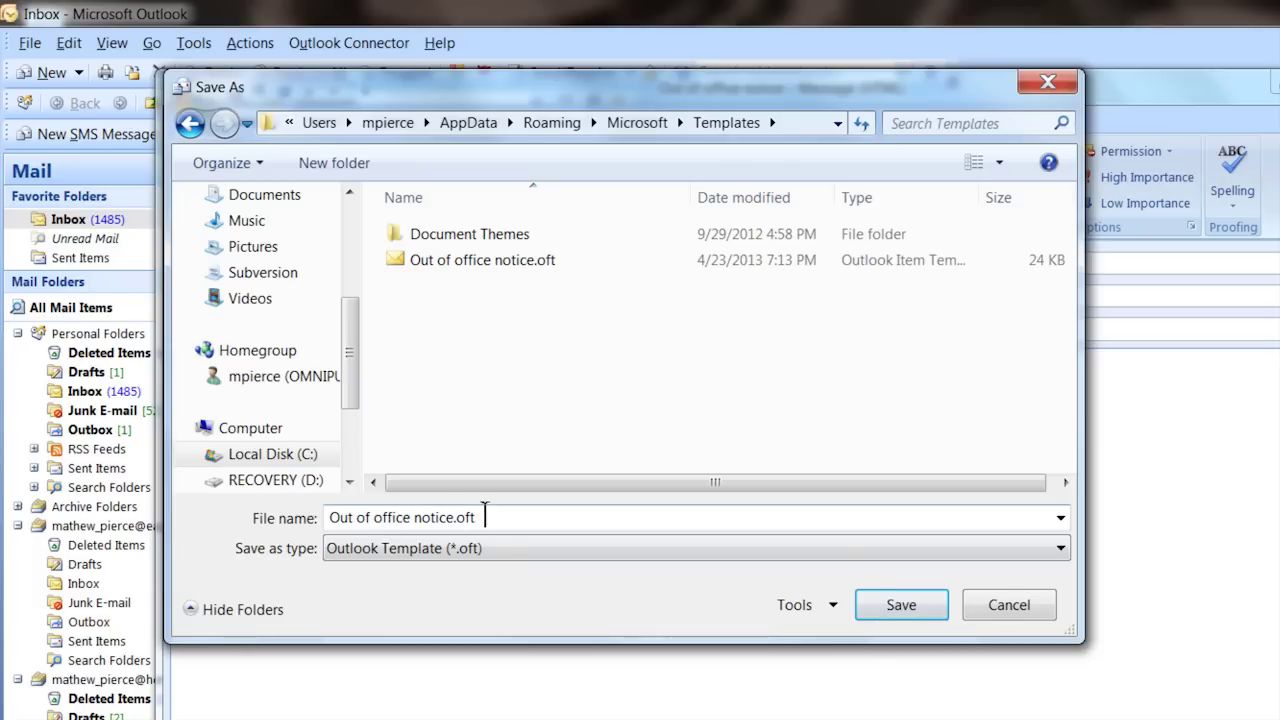
{"action": "left_click", "coordinate": [900, 606]}
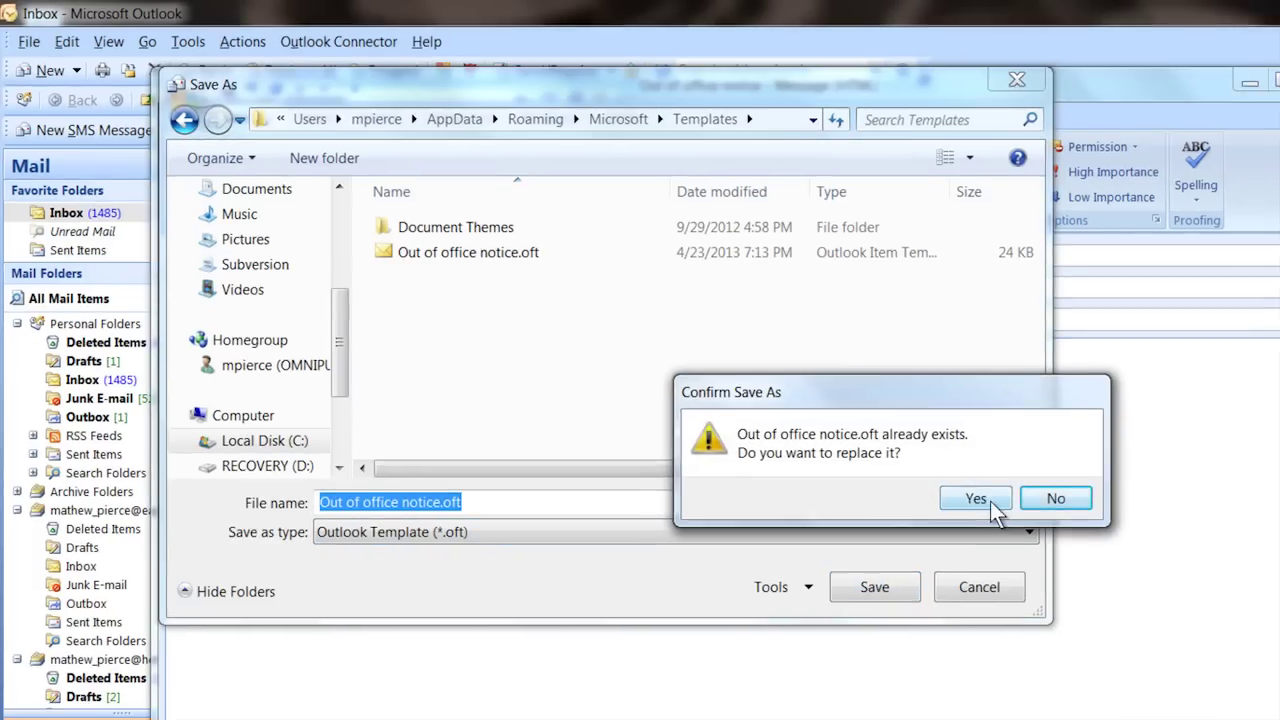
{"action": "left_click", "coordinate": [1000, 515]}
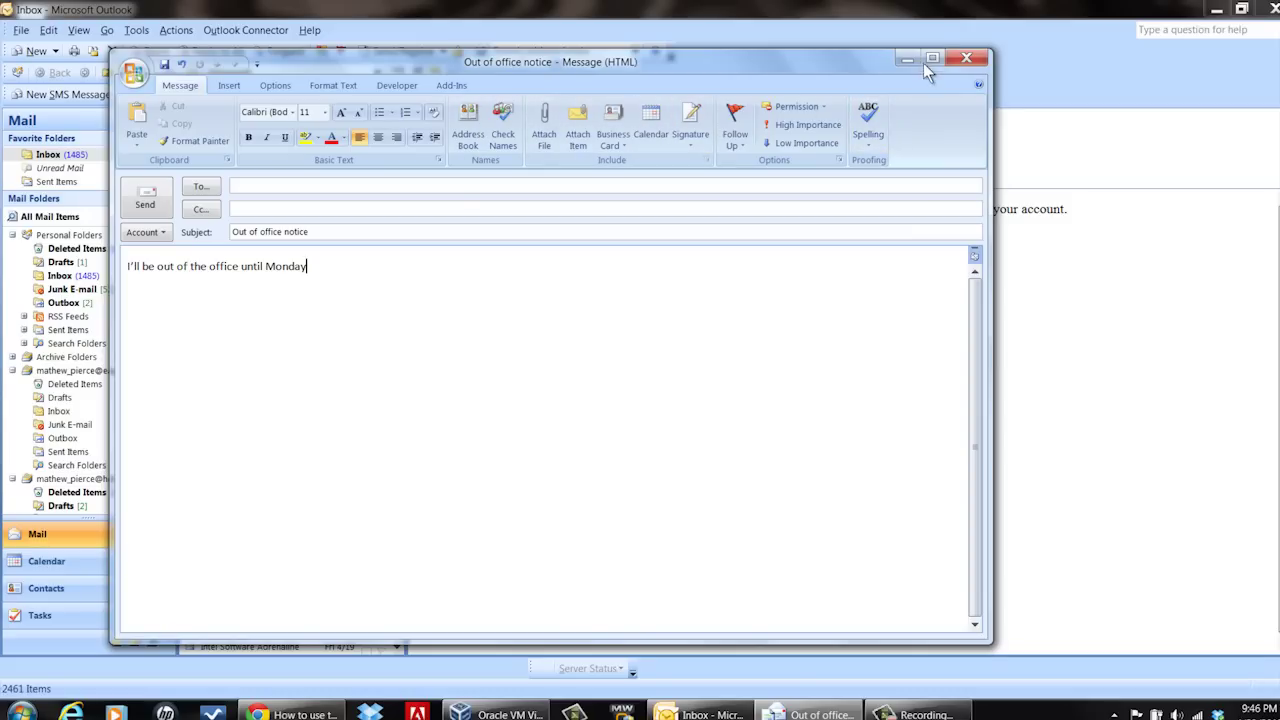
Step: Close the message keeping its changes, then open the Rules and Alerts manager
{"action": "left_click", "coordinate": [968, 58]}
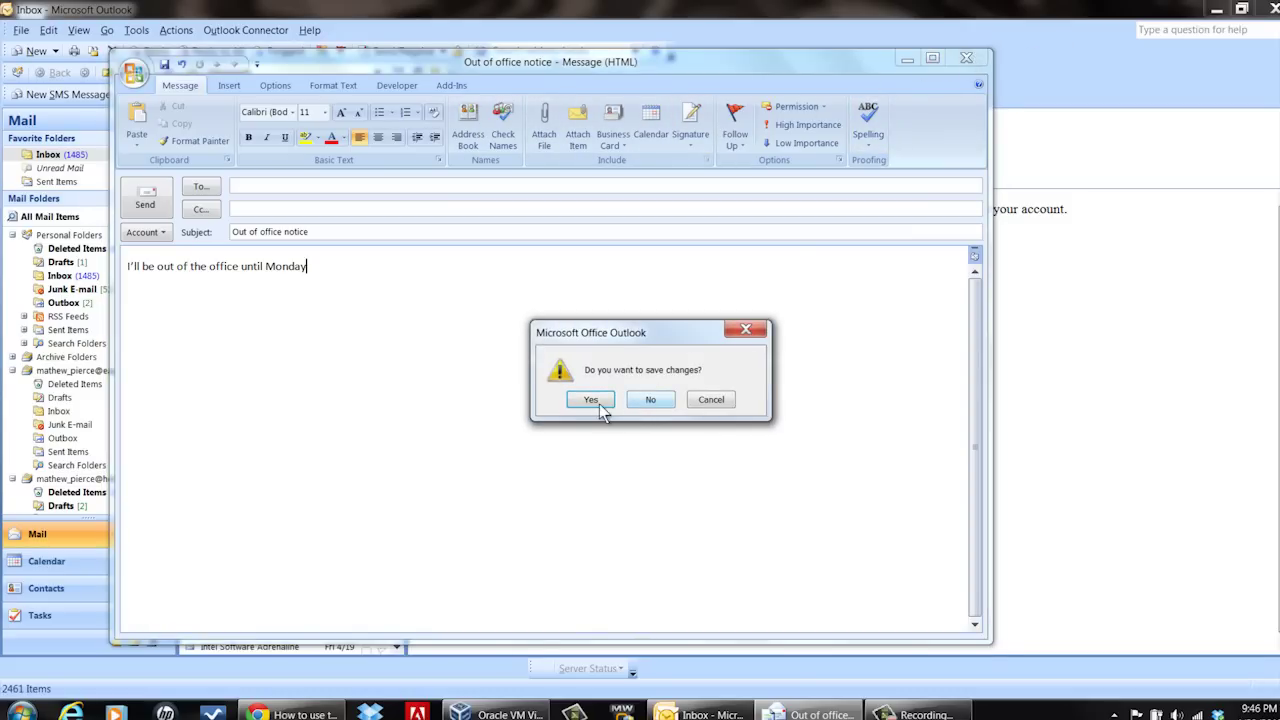
{"action": "left_click", "coordinate": [591, 399]}
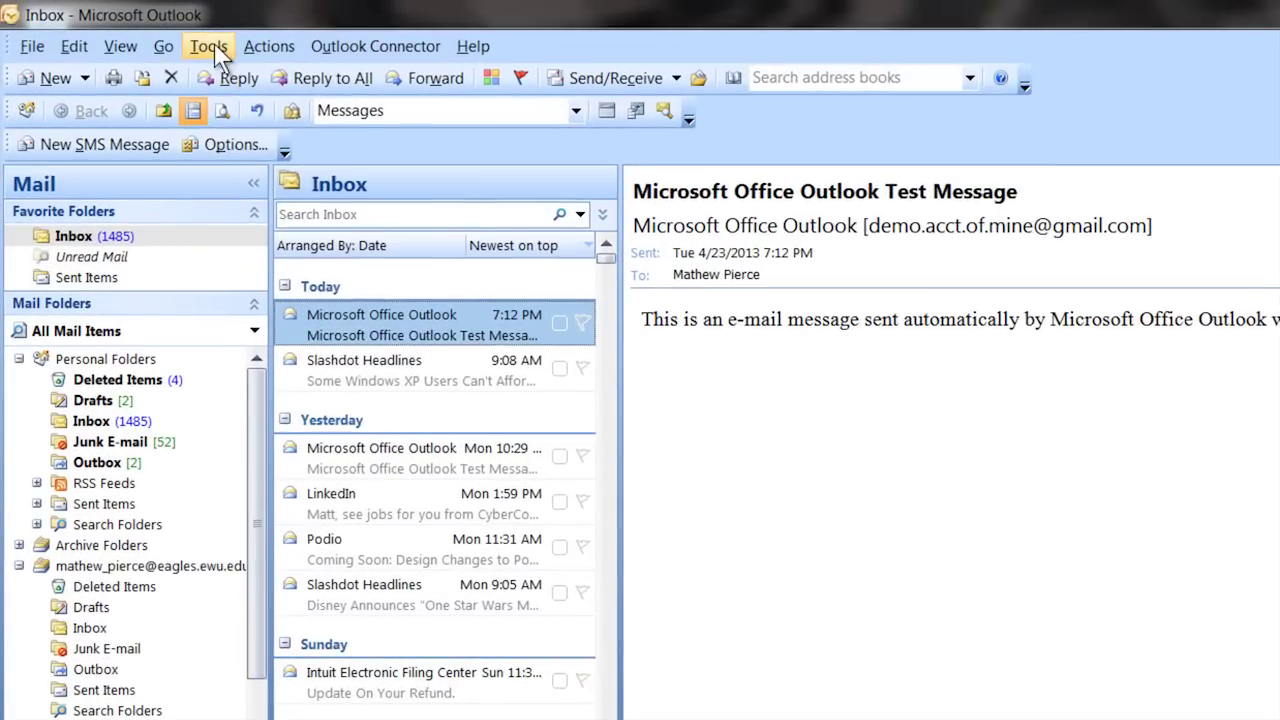
{"action": "left_click", "coordinate": [212, 48]}
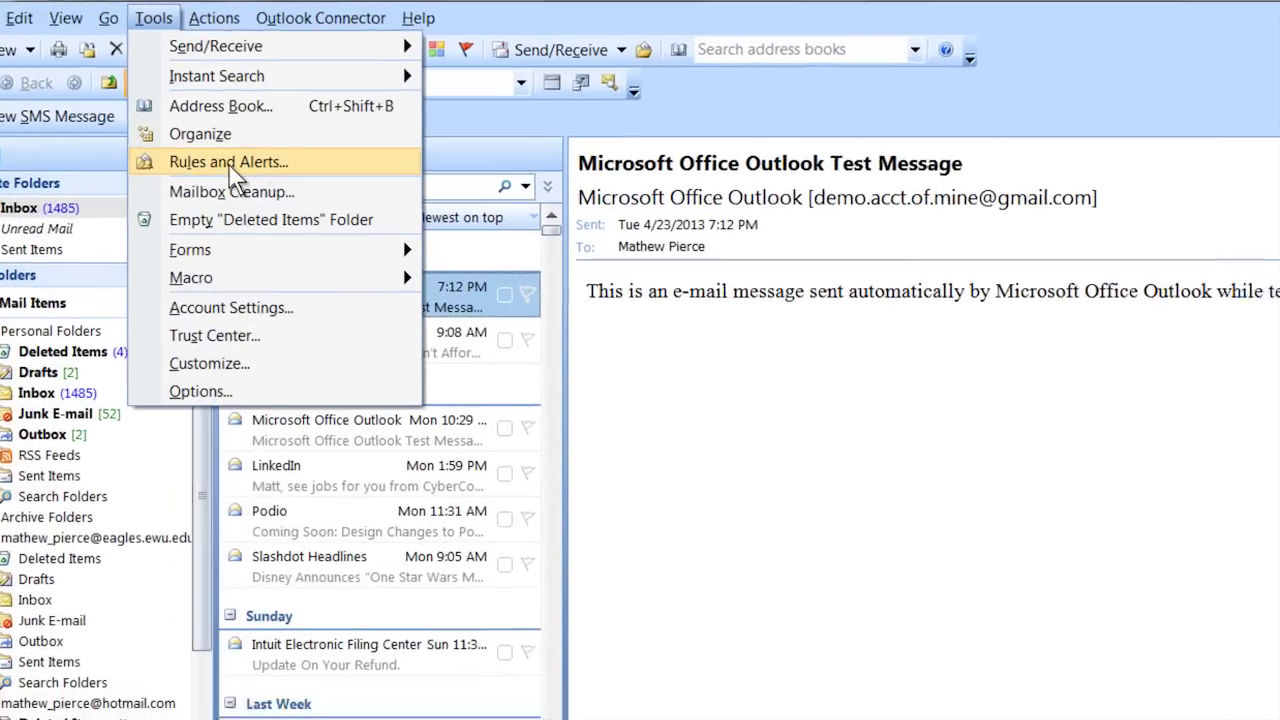
{"action": "left_click", "coordinate": [285, 192]}
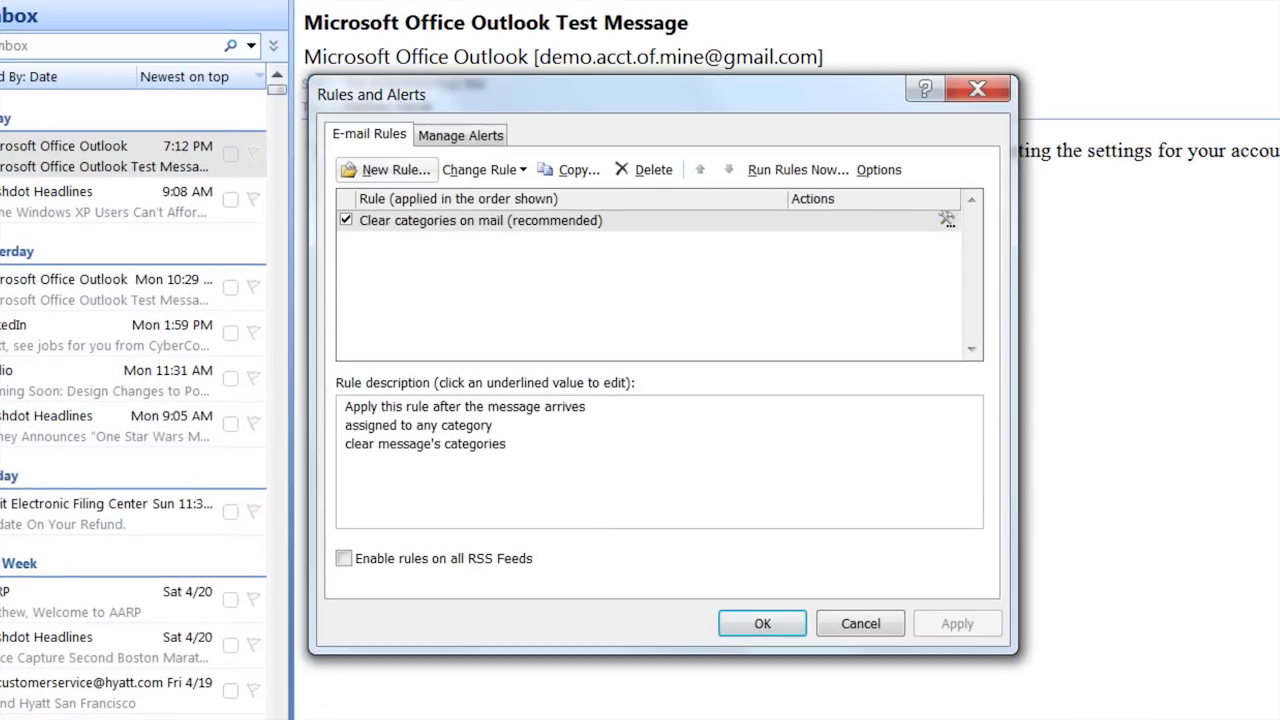
Step: Create a blank rule checking arriving messages where my name is in the To box
{"action": "left_click", "coordinate": [396, 167]}
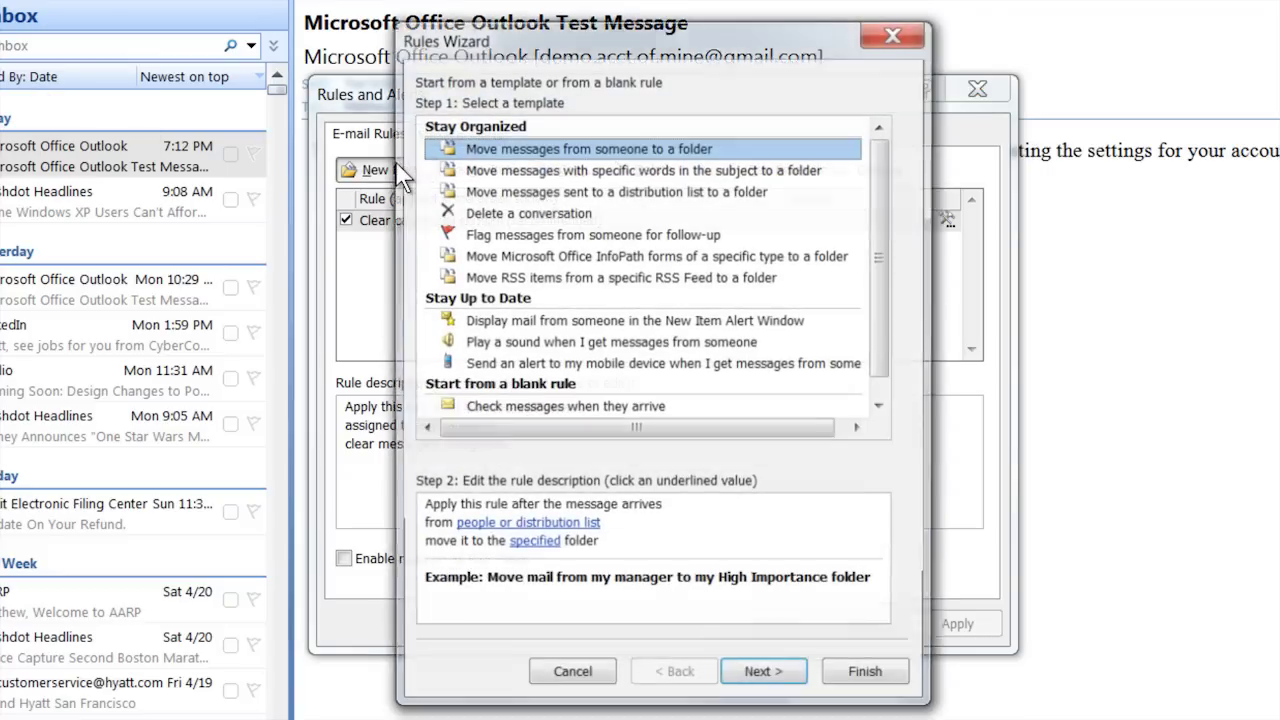
{"action": "left_click", "coordinate": [518, 410]}
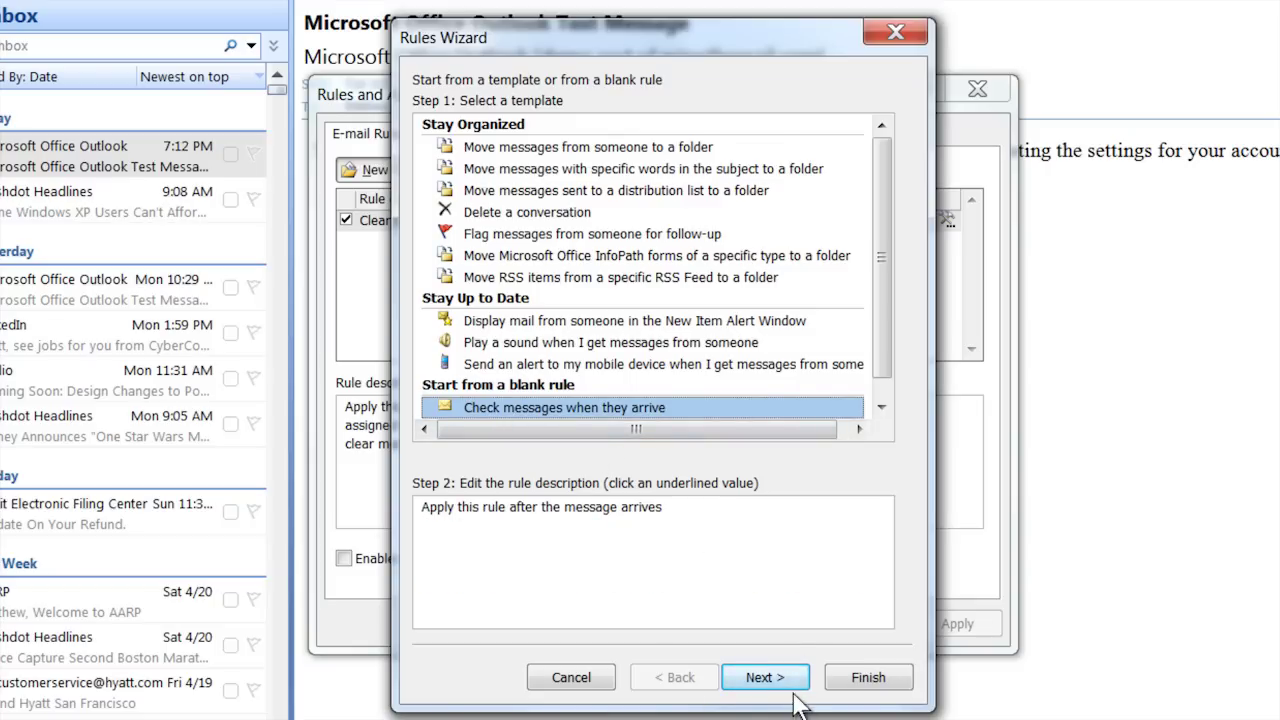
{"action": "left_click", "coordinate": [762, 678]}
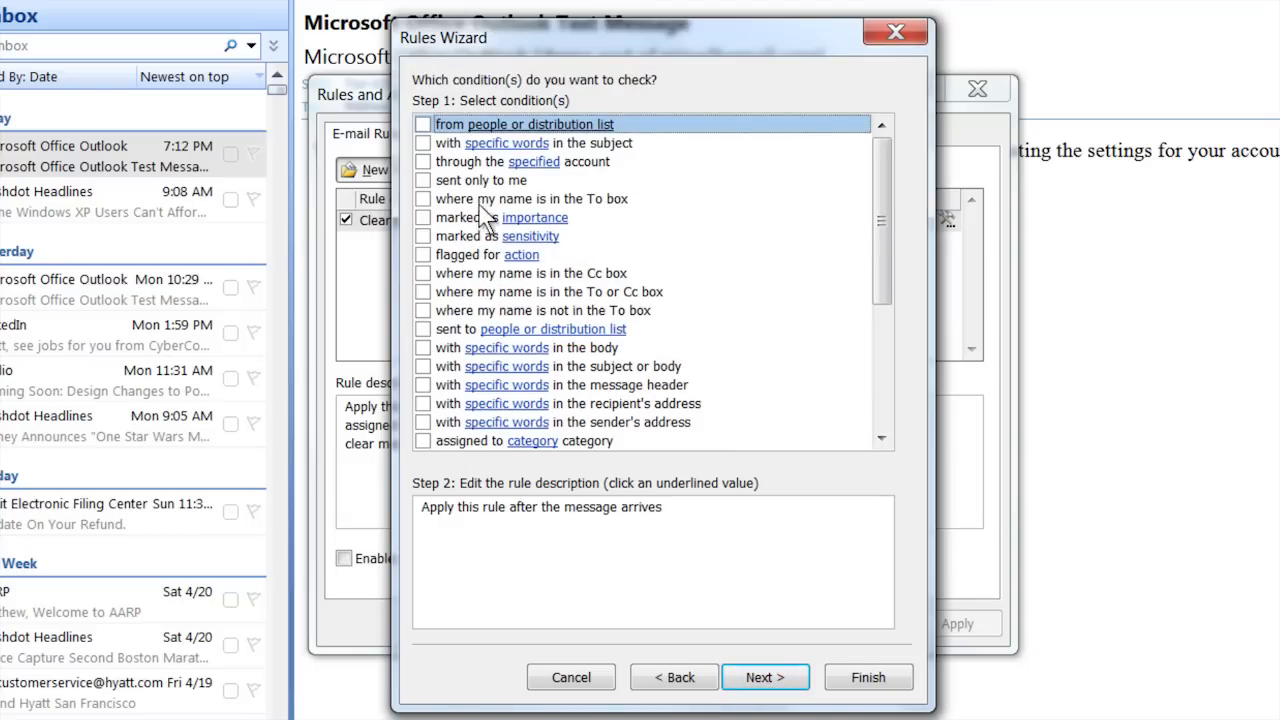
{"action": "left_click", "coordinate": [423, 199]}
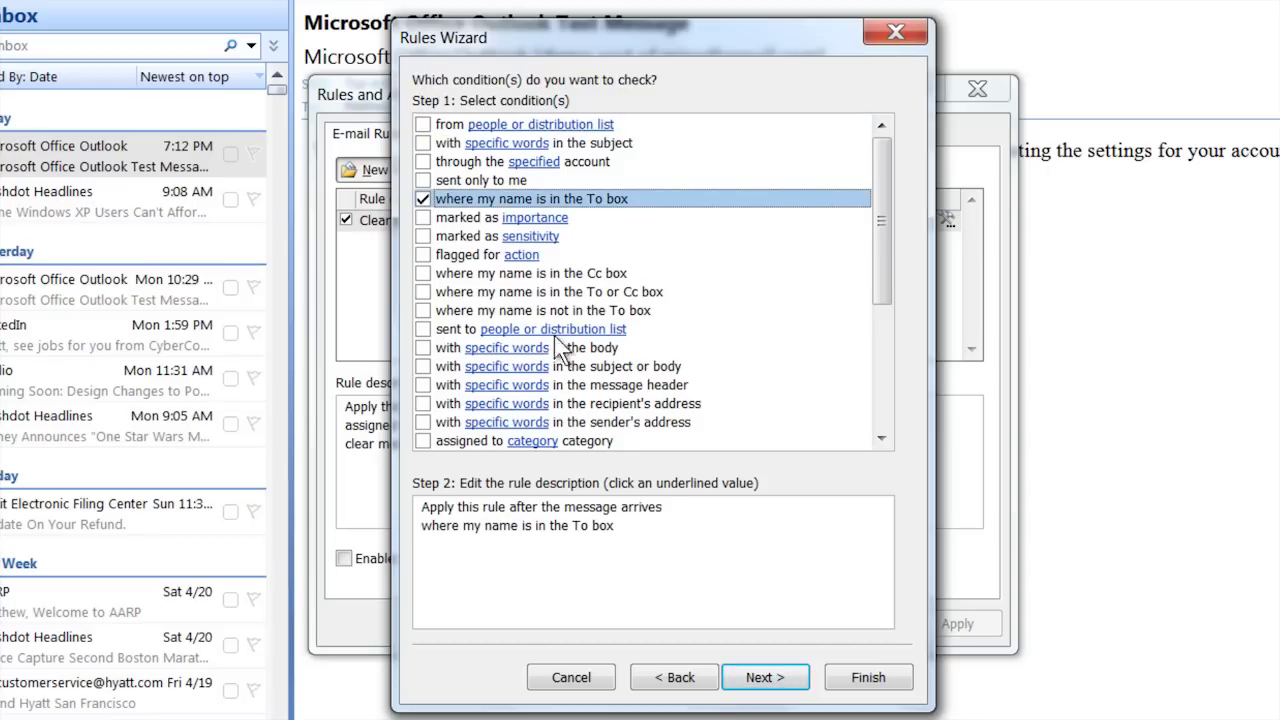
{"action": "left_click", "coordinate": [740, 680]}
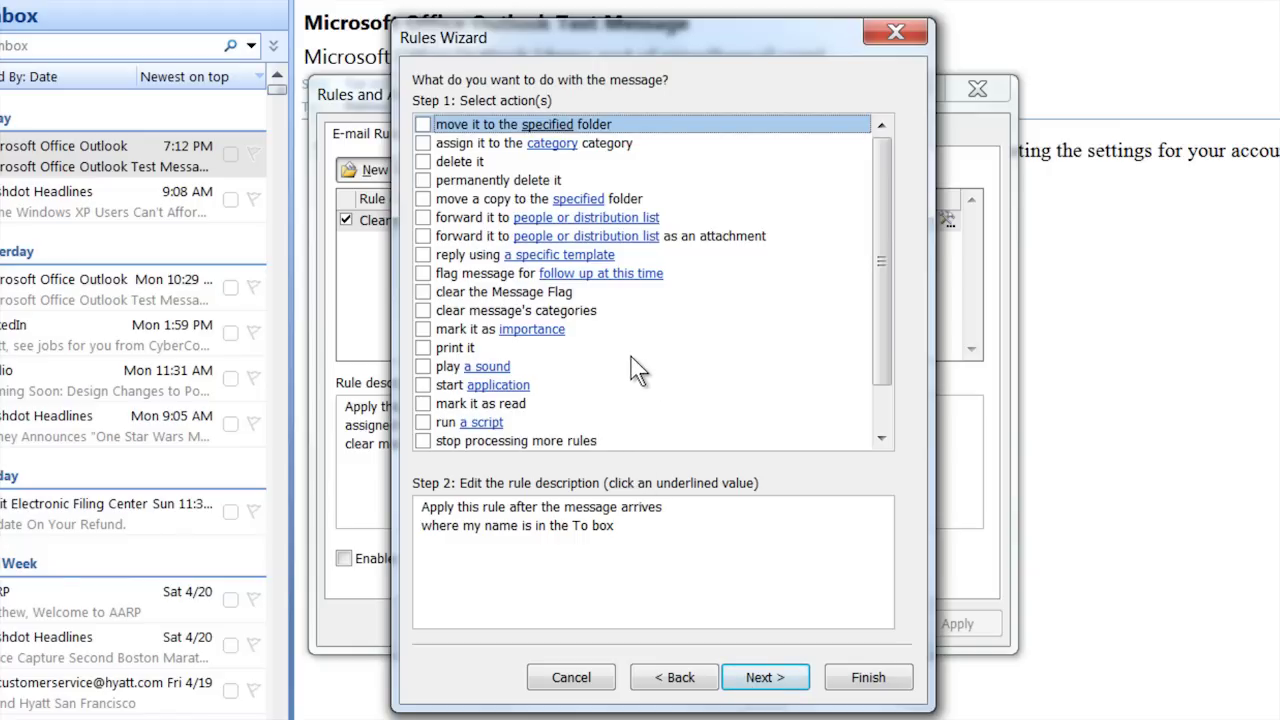
Step: Make the rule reply using the 'Out of office notice' template from User Templates in File System
{"action": "left_click", "coordinate": [423, 255]}
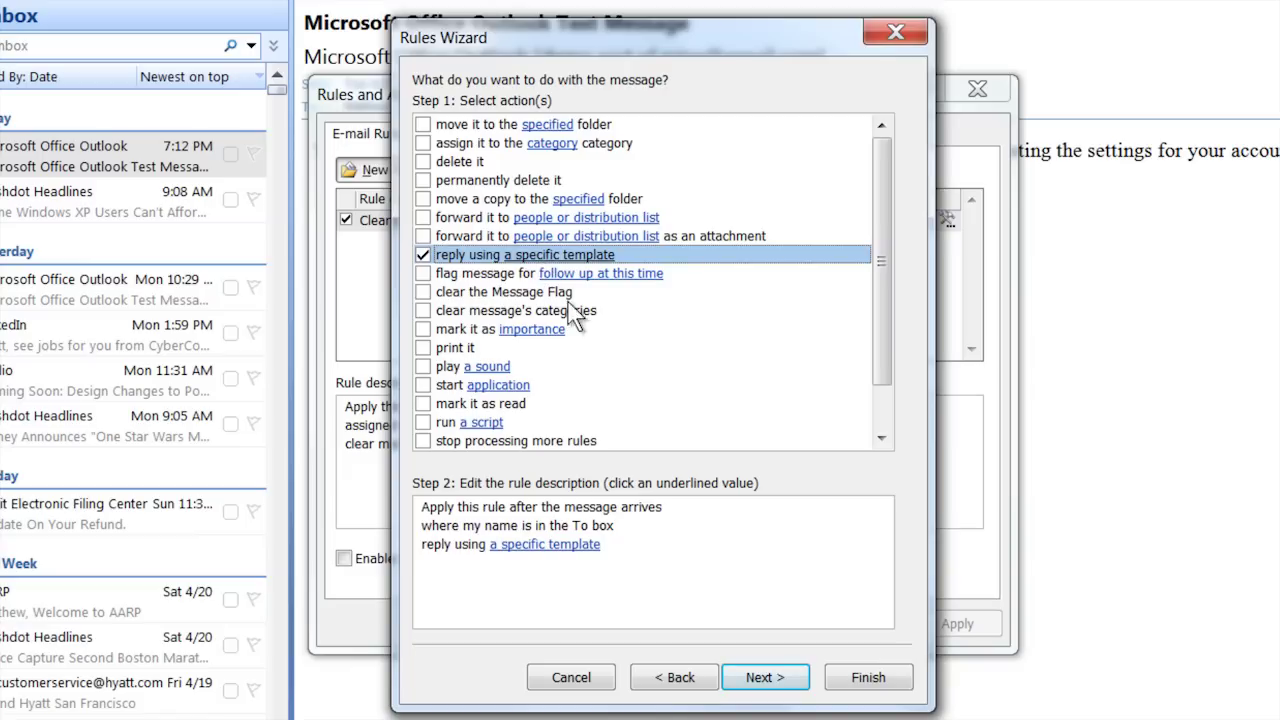
{"action": "left_click", "coordinate": [522, 553]}
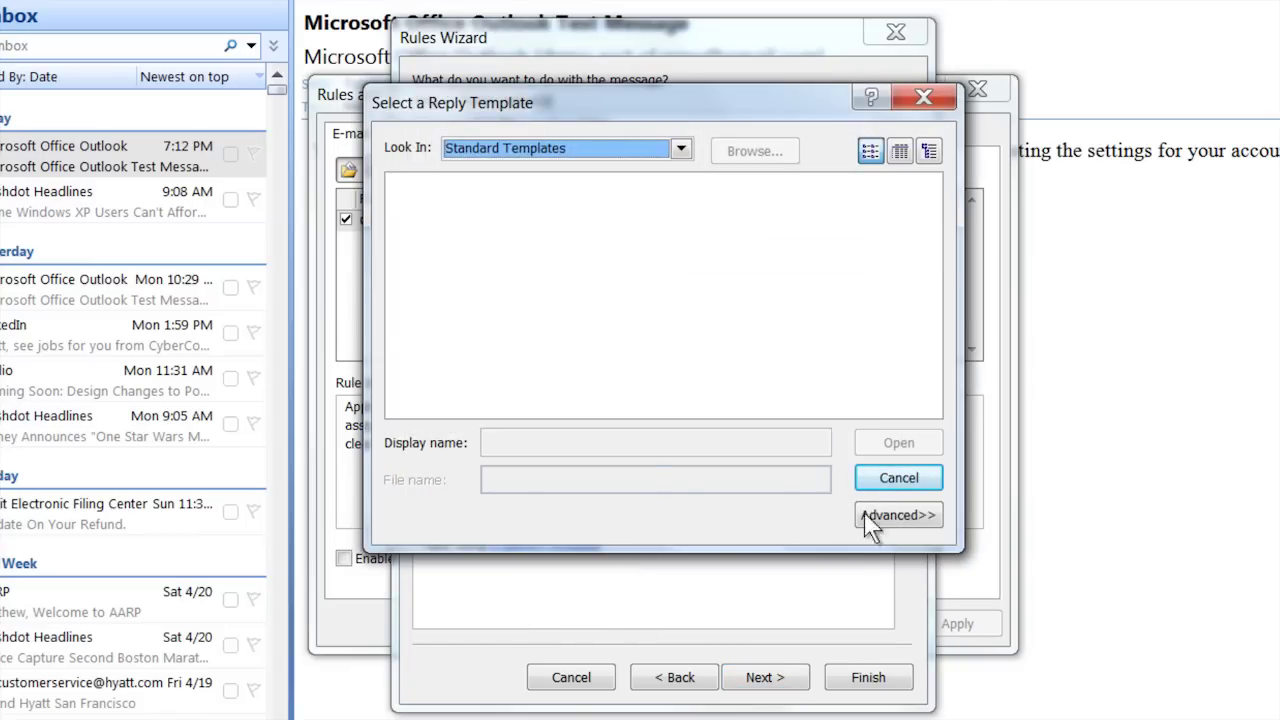
{"action": "left_click", "coordinate": [886, 482]}
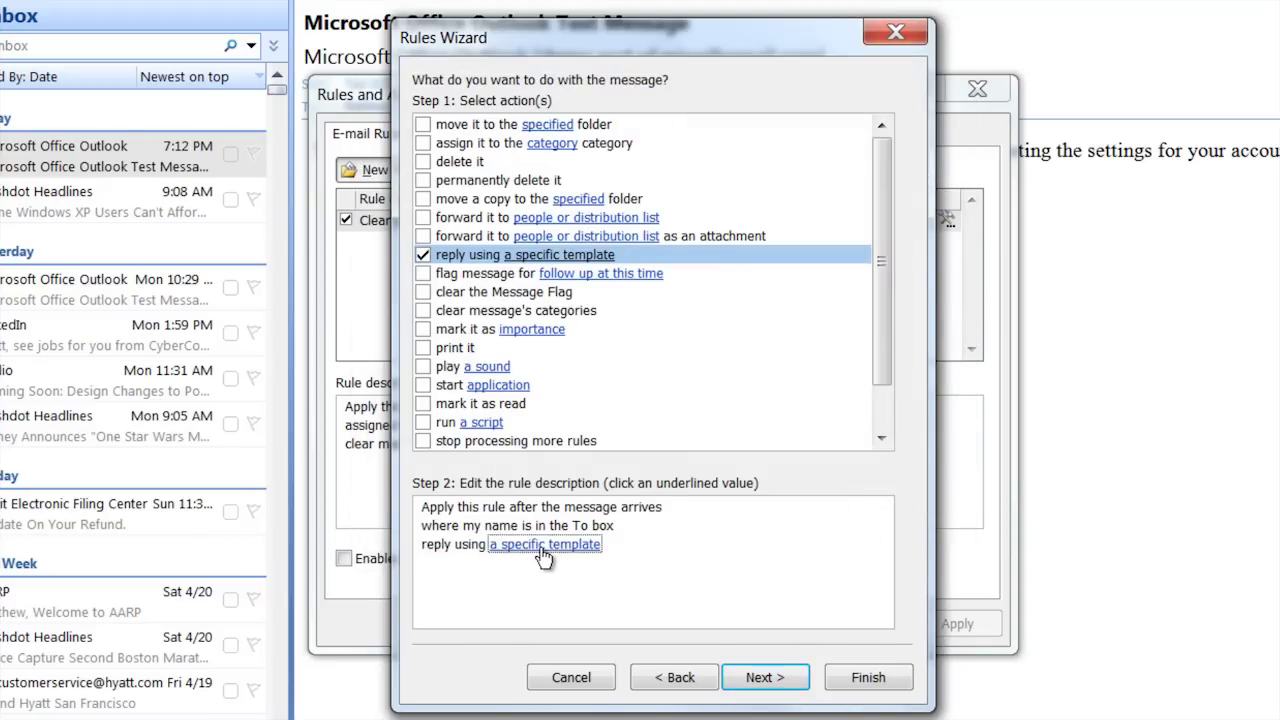
{"action": "left_click", "coordinate": [543, 547]}
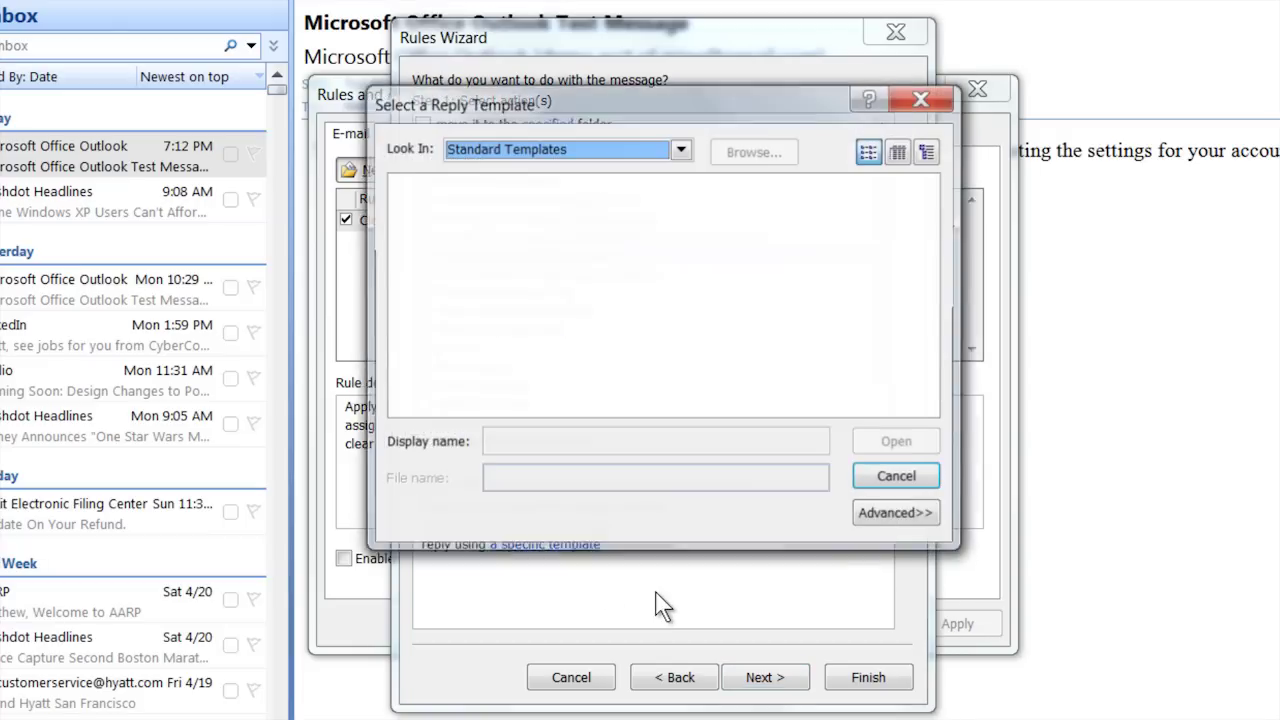
{"action": "left_click", "coordinate": [680, 149]}
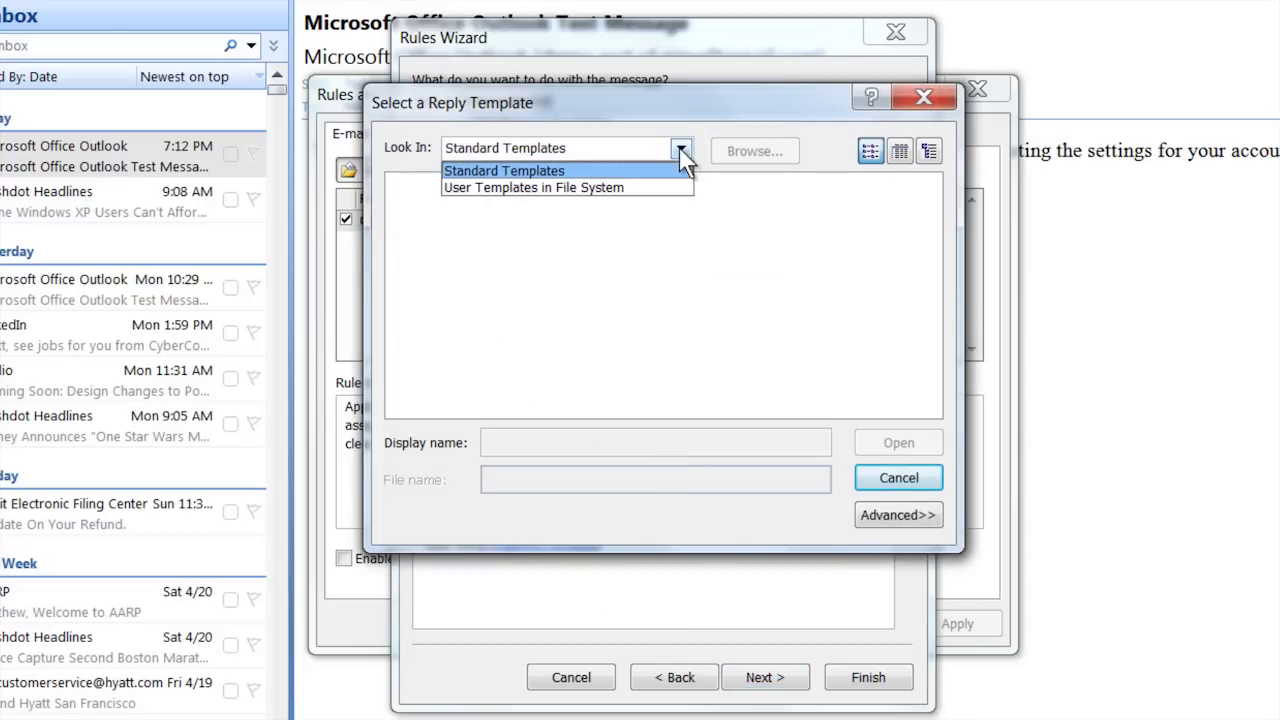
{"action": "left_click", "coordinate": [490, 190]}
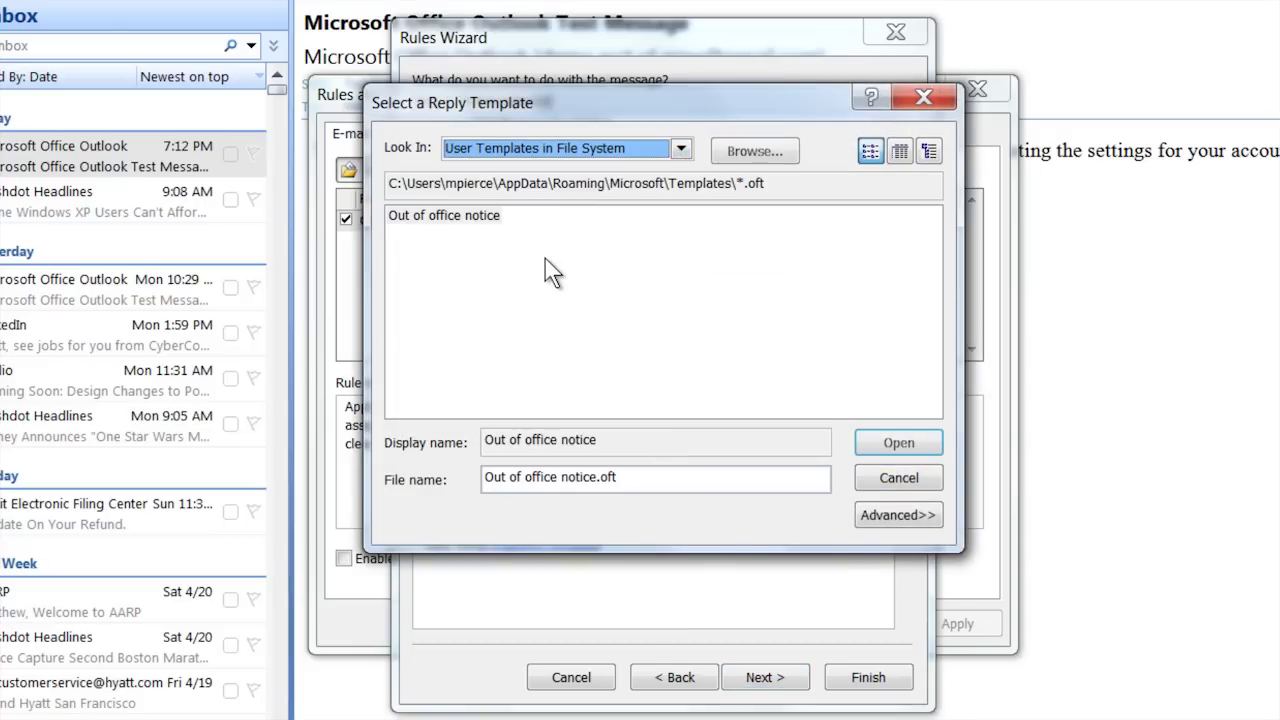
{"action": "double_click", "coordinate": [424, 228]}
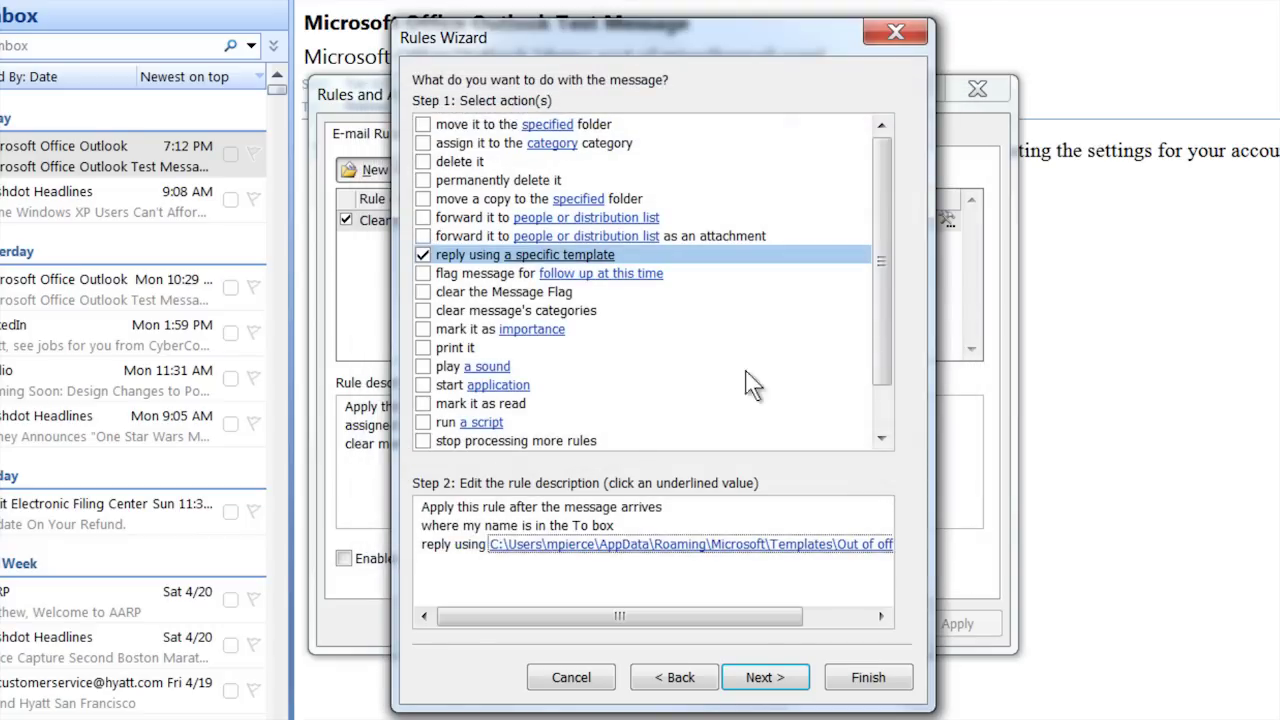
{"action": "left_click", "coordinate": [764, 682]}
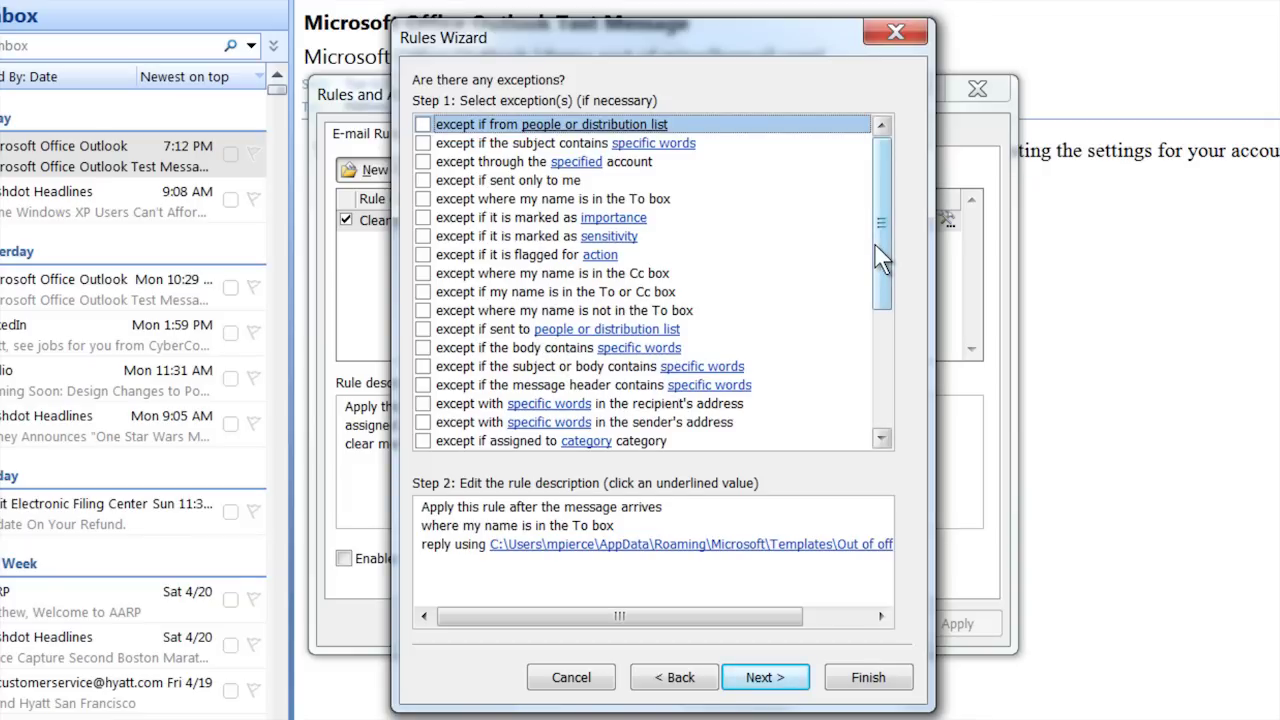
Step: Add the exception 'except if it is an Out of Office message' and continue
{"action": "left_click_drag", "start_coordinate": [874, 244], "coordinate": [860, 312]}
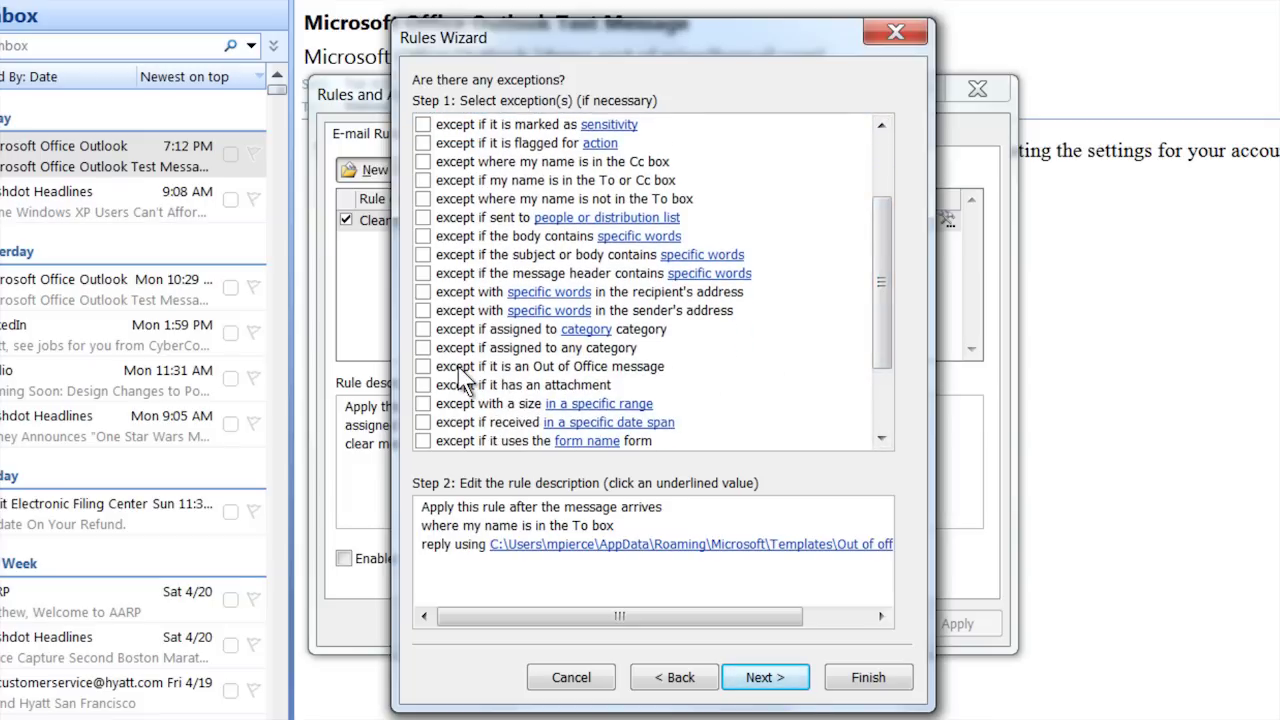
{"action": "left_click", "coordinate": [423, 367]}
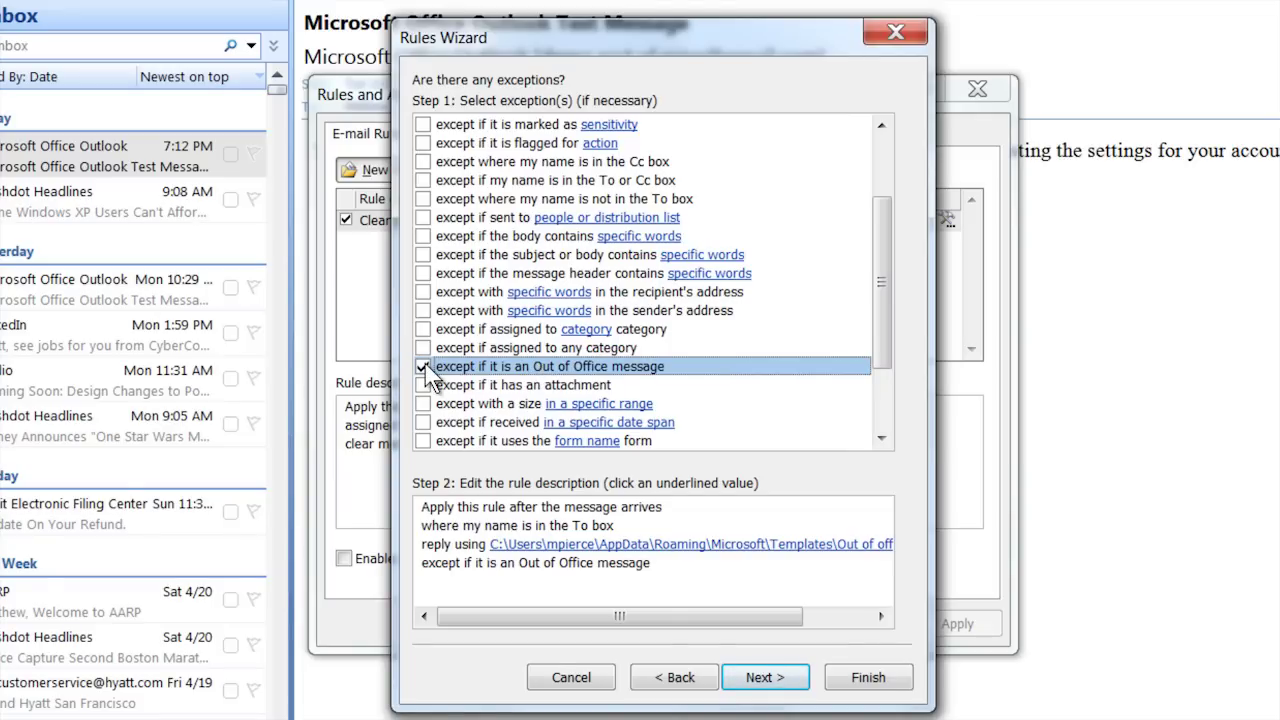
{"action": "left_click", "coordinate": [762, 680]}
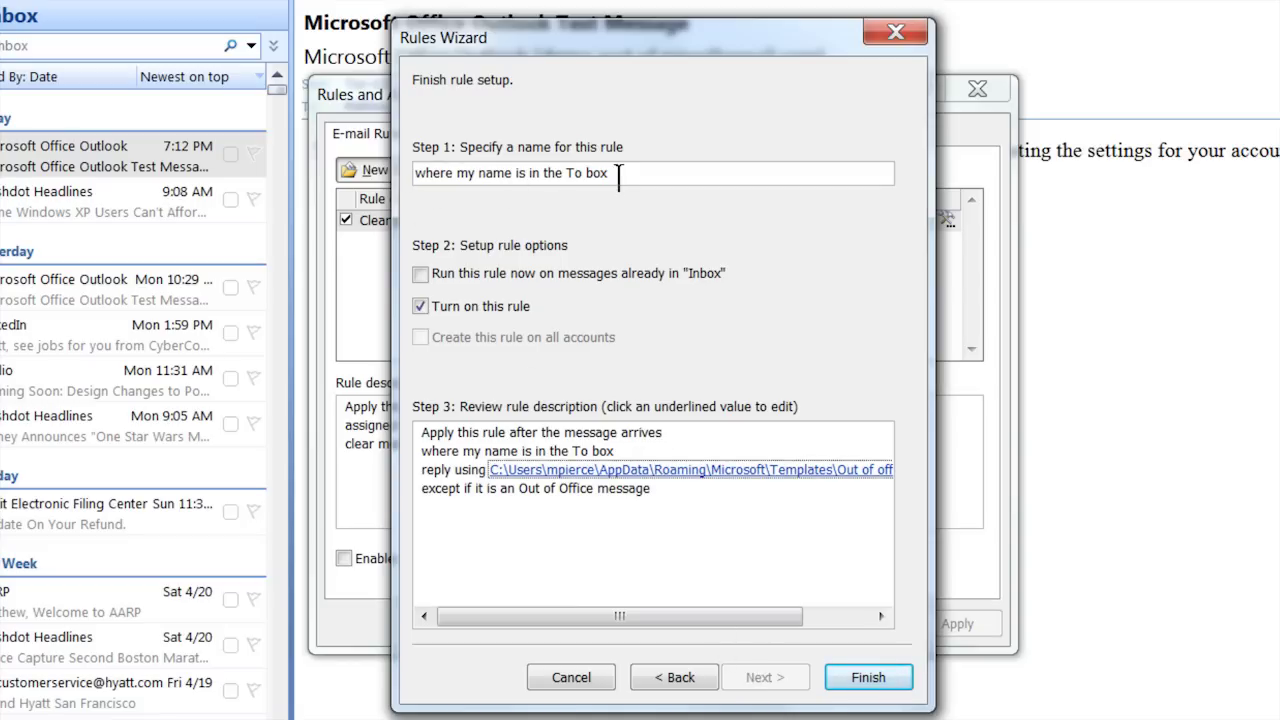
Step: Replace the default rule name with 'Out of office'
{"action": "left_click_drag", "start_coordinate": [632, 172], "coordinate": [378, 185]}
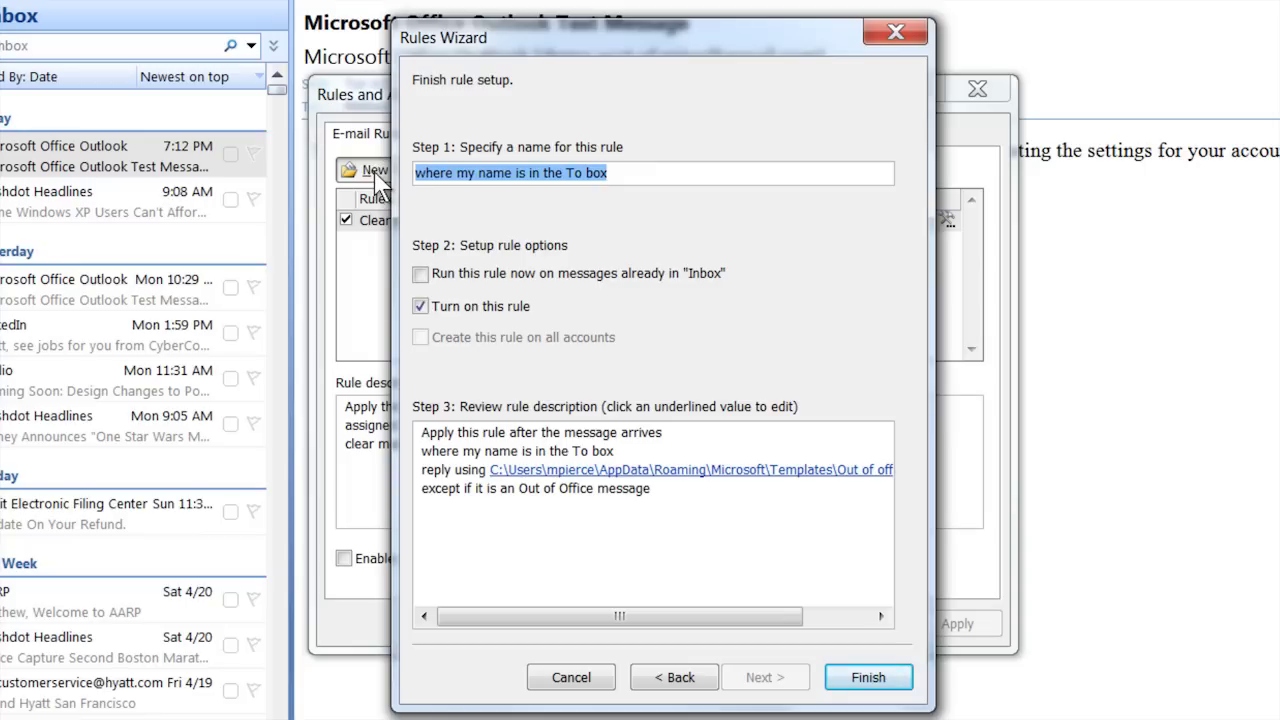
{"action": "type", "text": "POu"}
{"action": "key", "text": "BackSpace"}
{"action": "key", "text": "BackSpace"}
{"action": "key", "text": "BackSpace"}
{"action": "type", "text": "Out of office"}
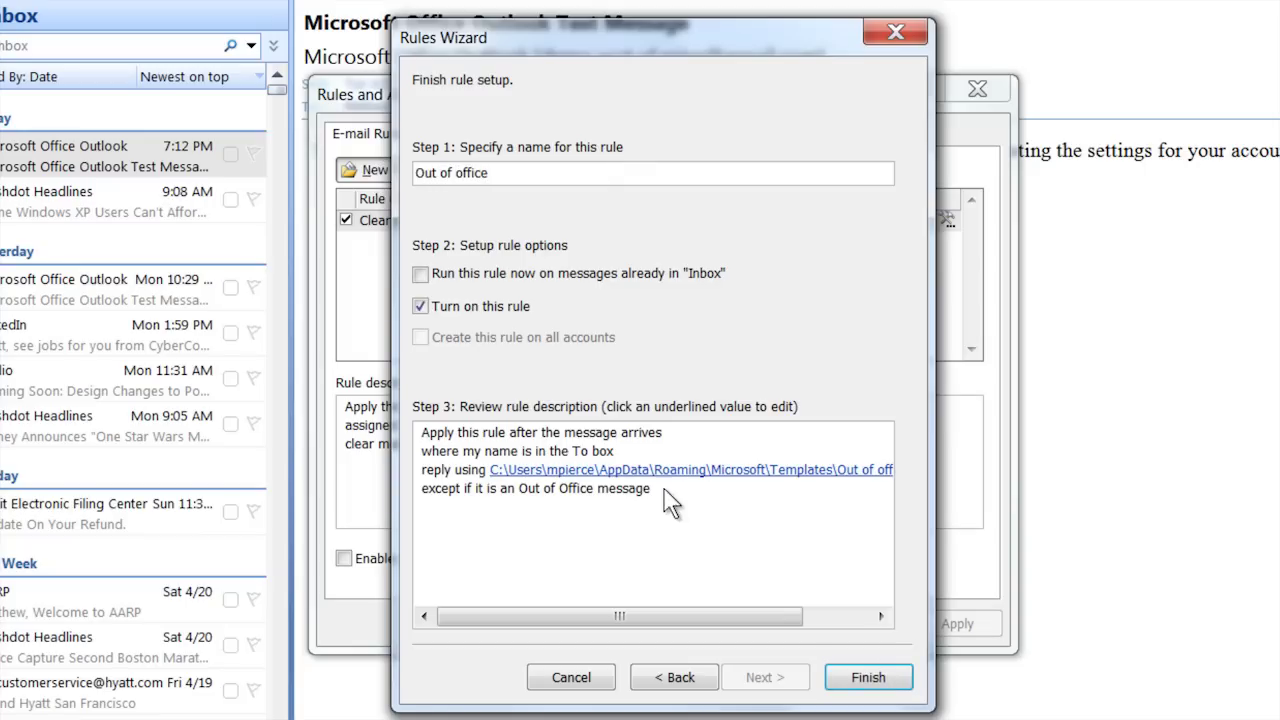
{"action": "left_click", "coordinate": [666, 492]}
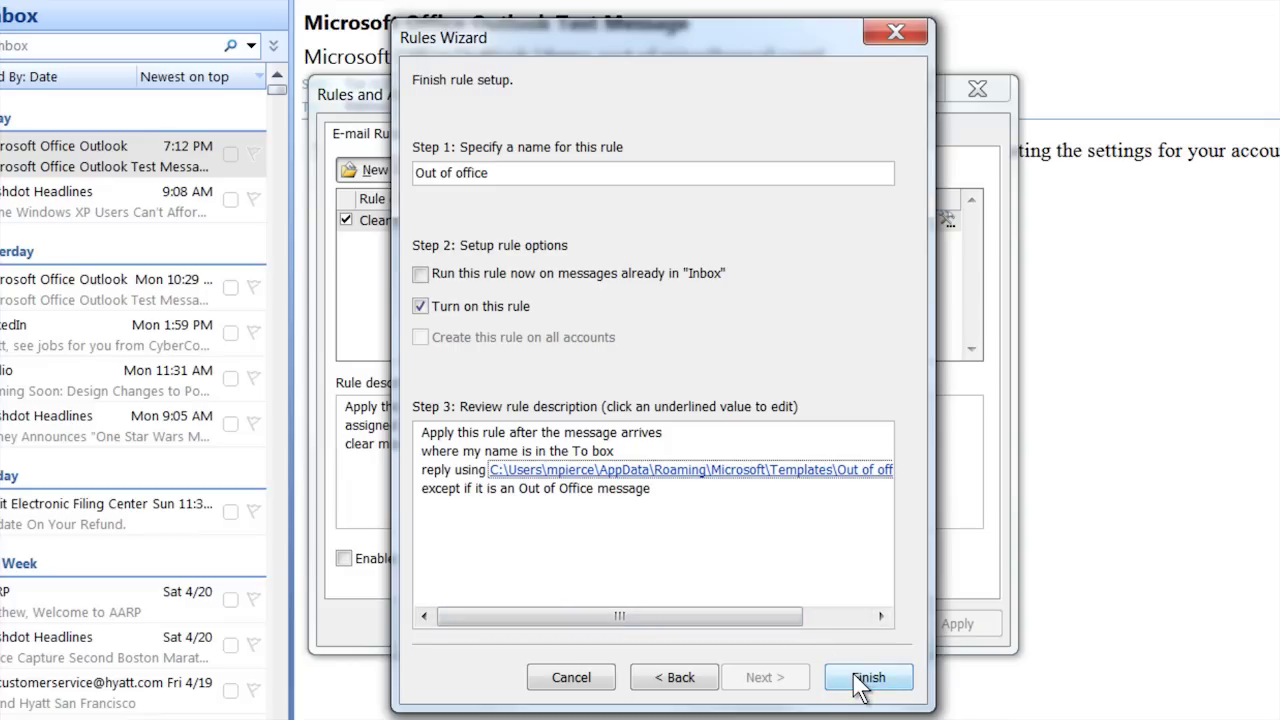